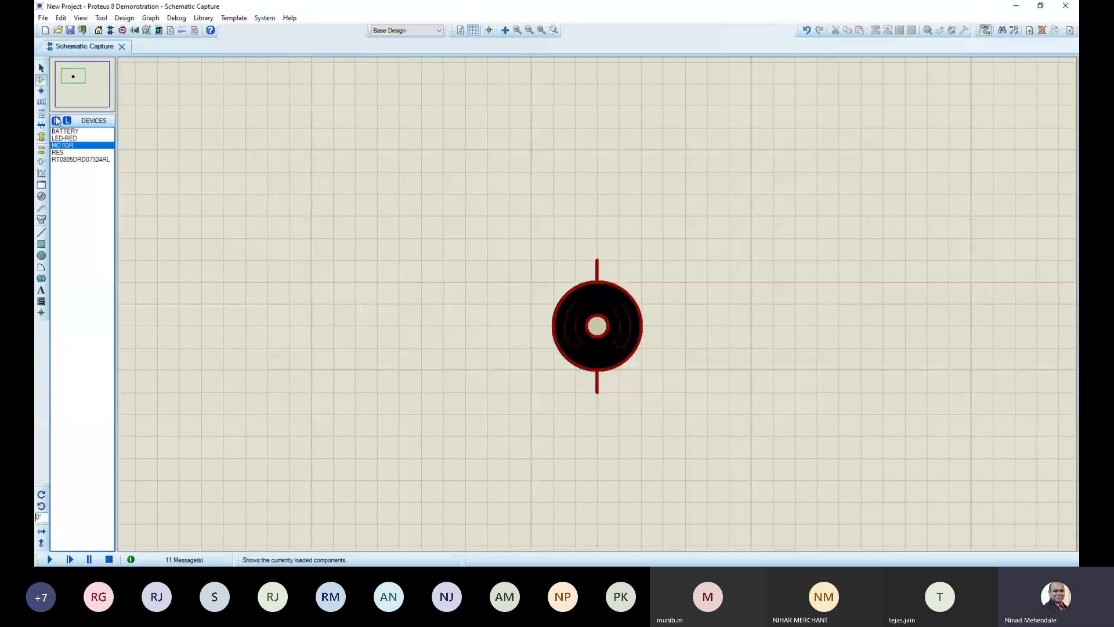
Place a second simple DC MOTOR from the ACTIVE library beside the existing motor, and delete it
left_click(56, 121)
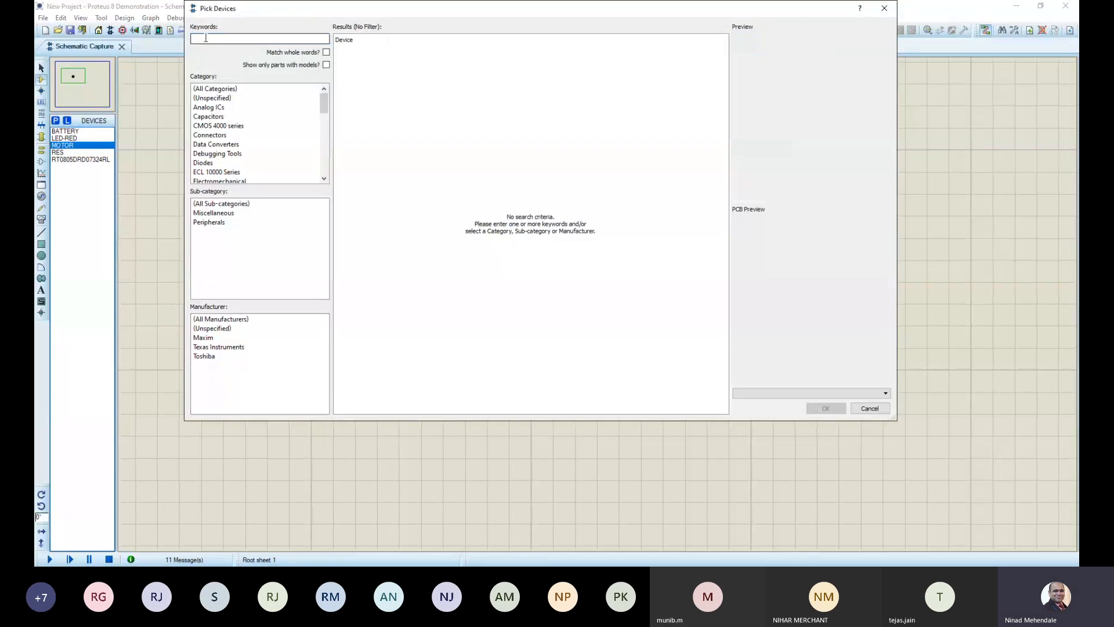
type("motor")
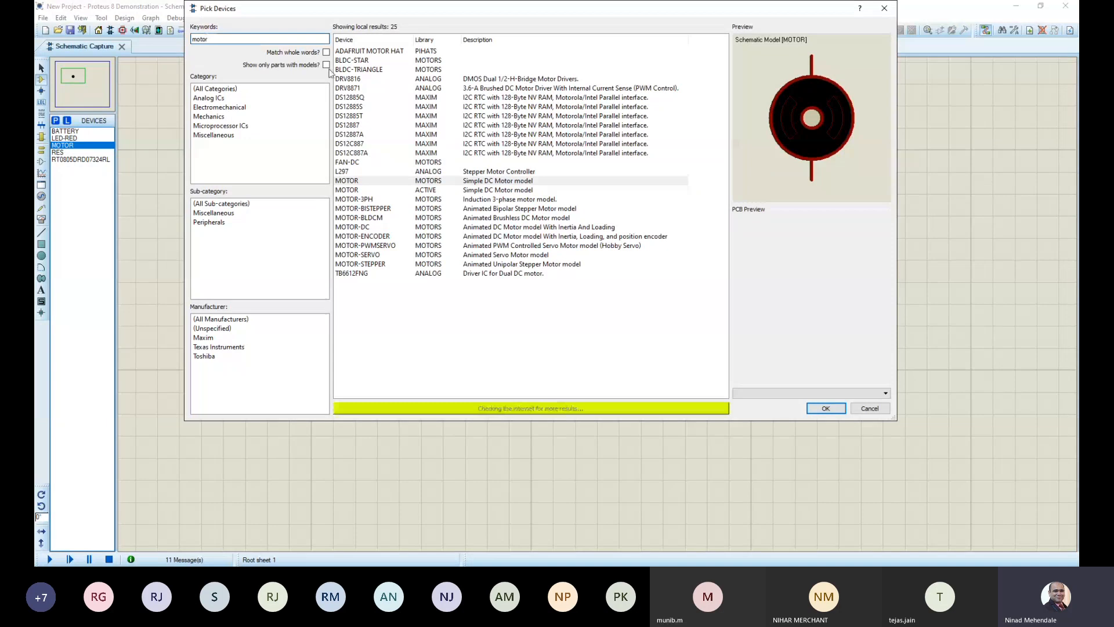
left_click(422, 191)
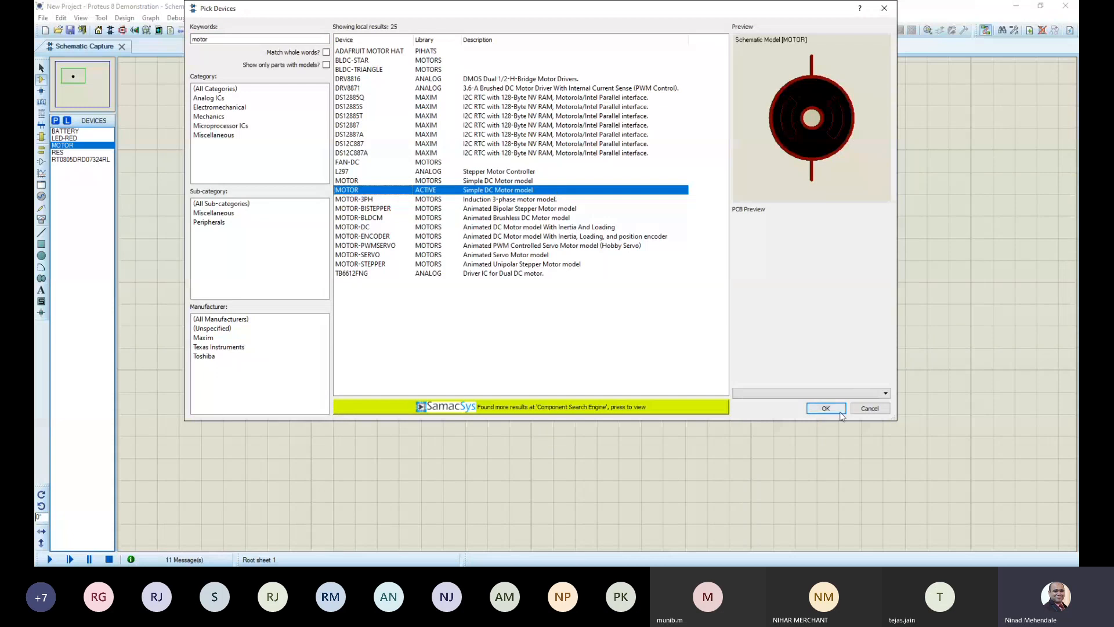
left_click(825, 408)
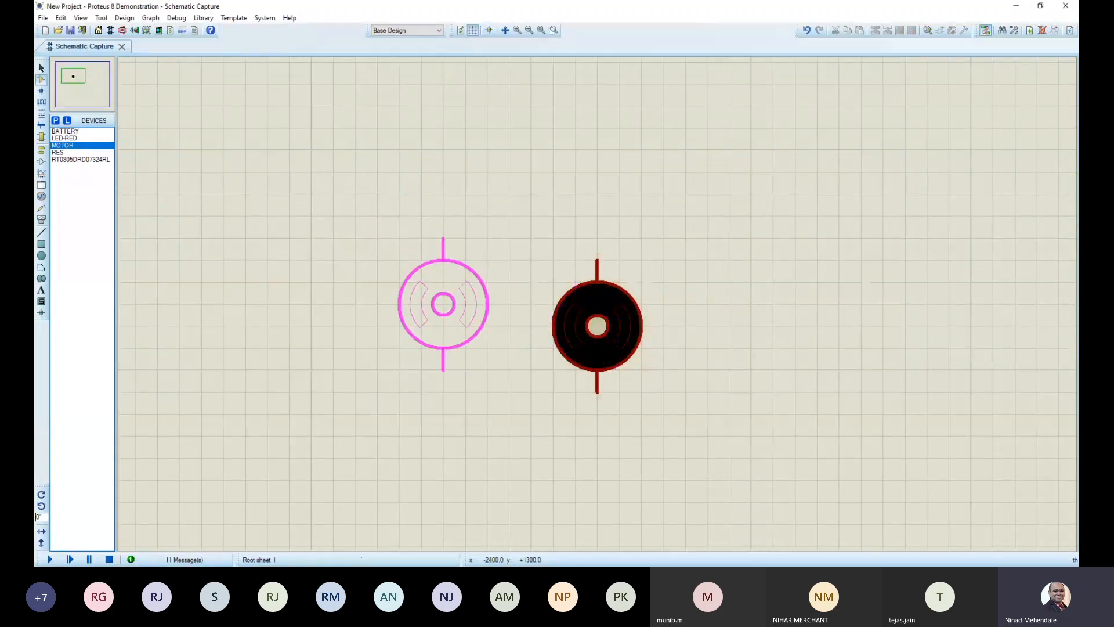
left_click(443, 326)
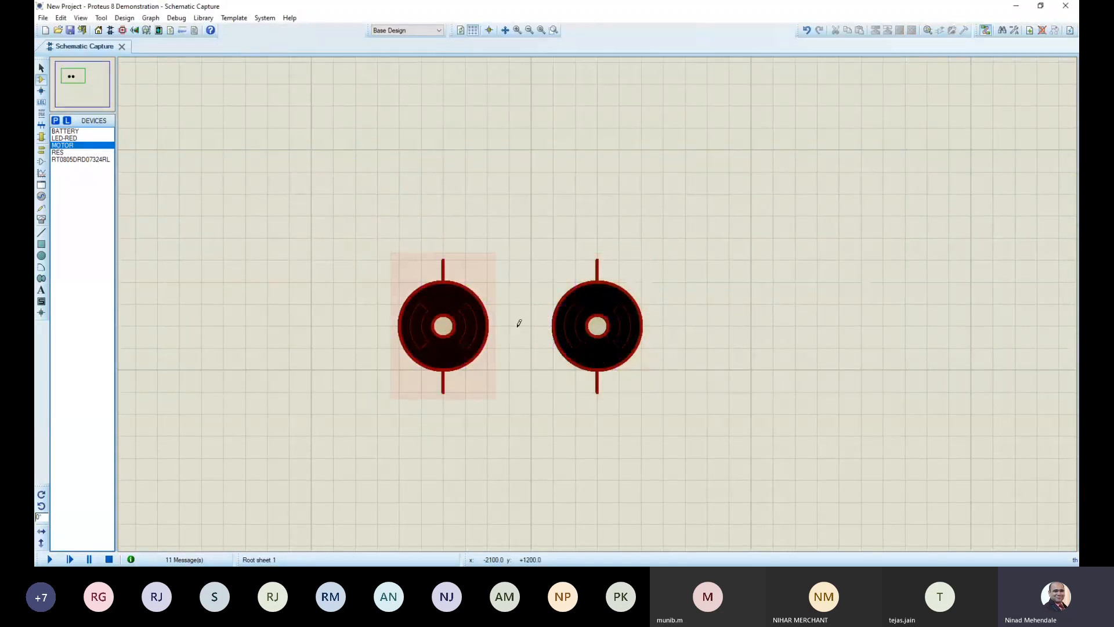
left_click(473, 331)
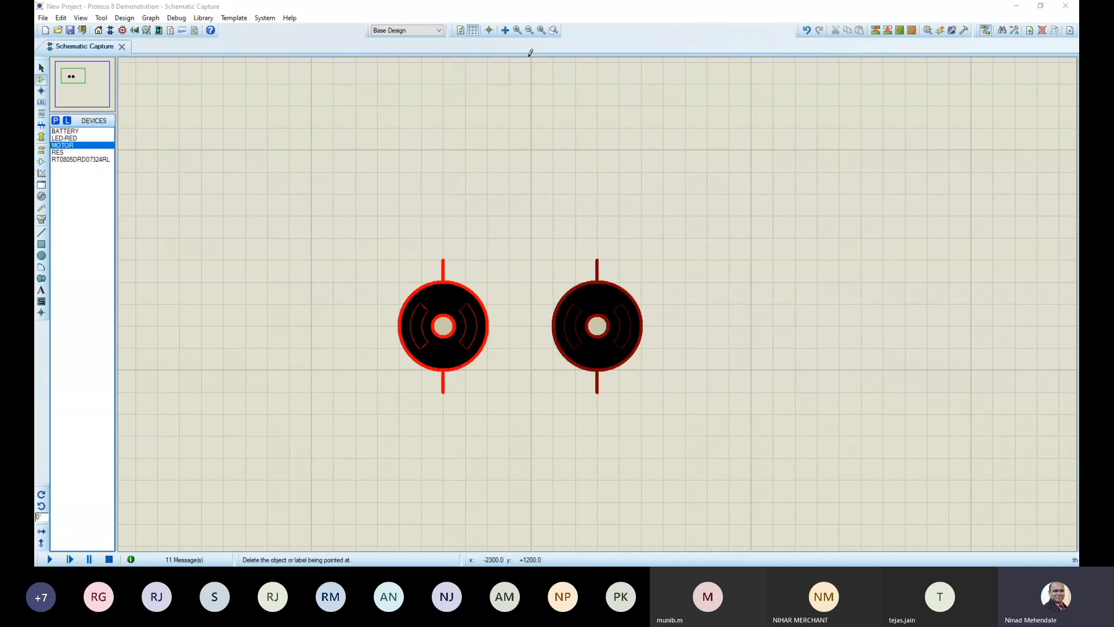
key("Delete")
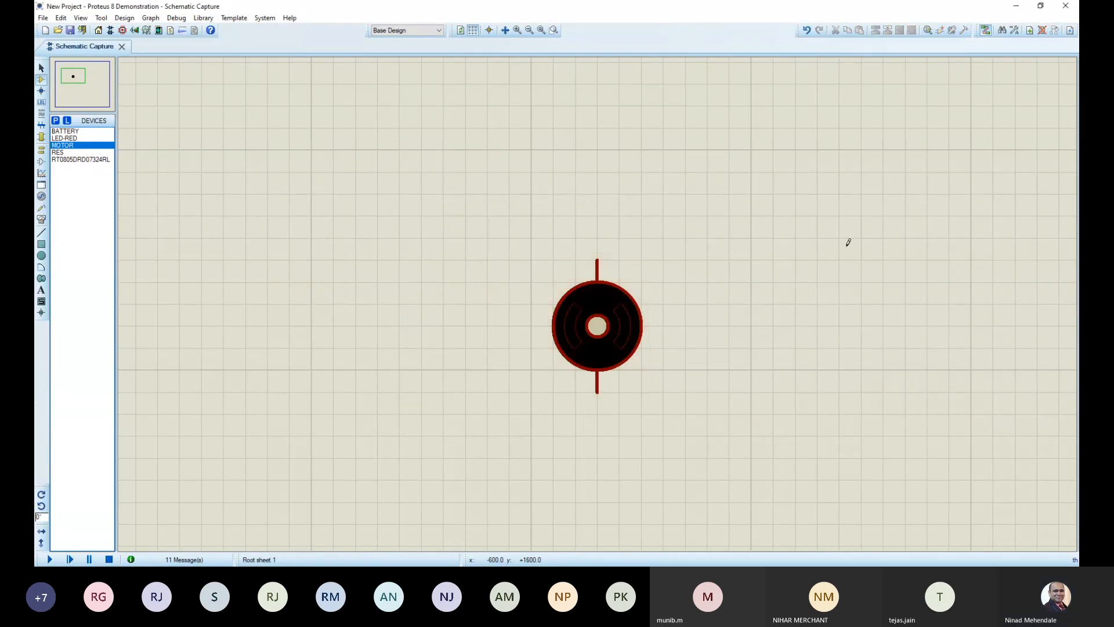
Set the motor's nominal revs to 1
double_click(607, 335)
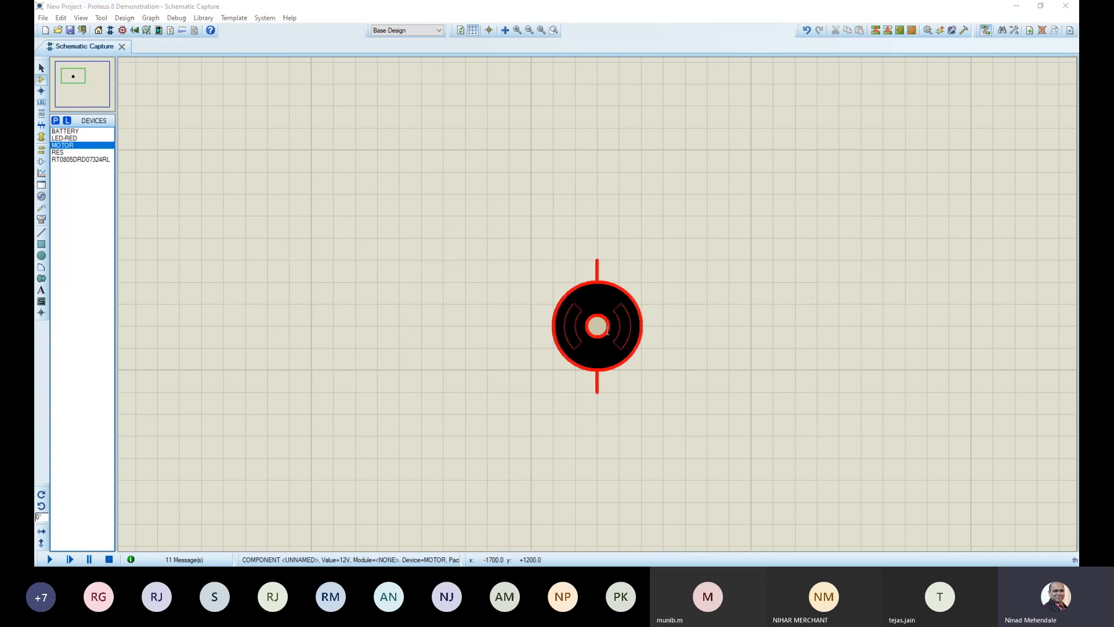
left_click_drag(501, 246, 484, 243)
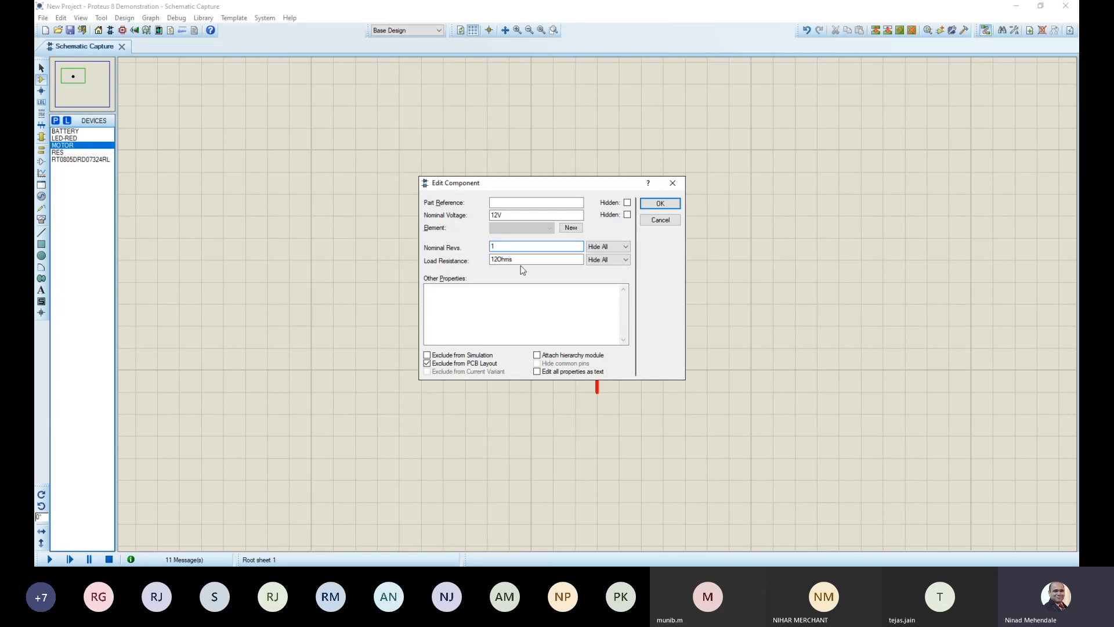
left_click(664, 203)
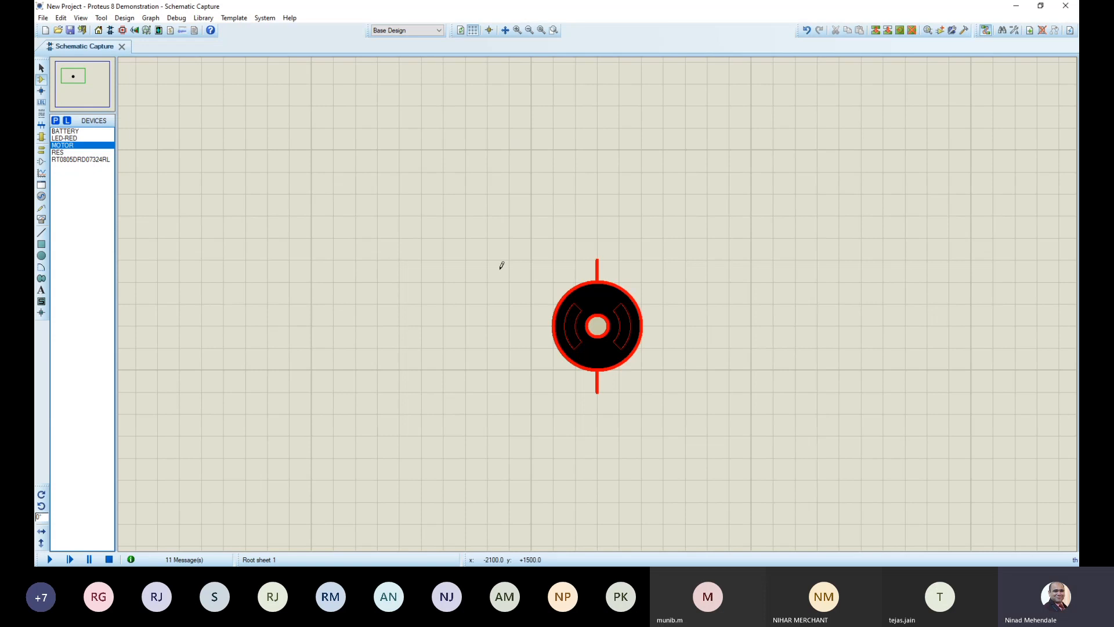
Add a BATTERY device to the left of the motor, and review the motor's properties
left_click(56, 123)
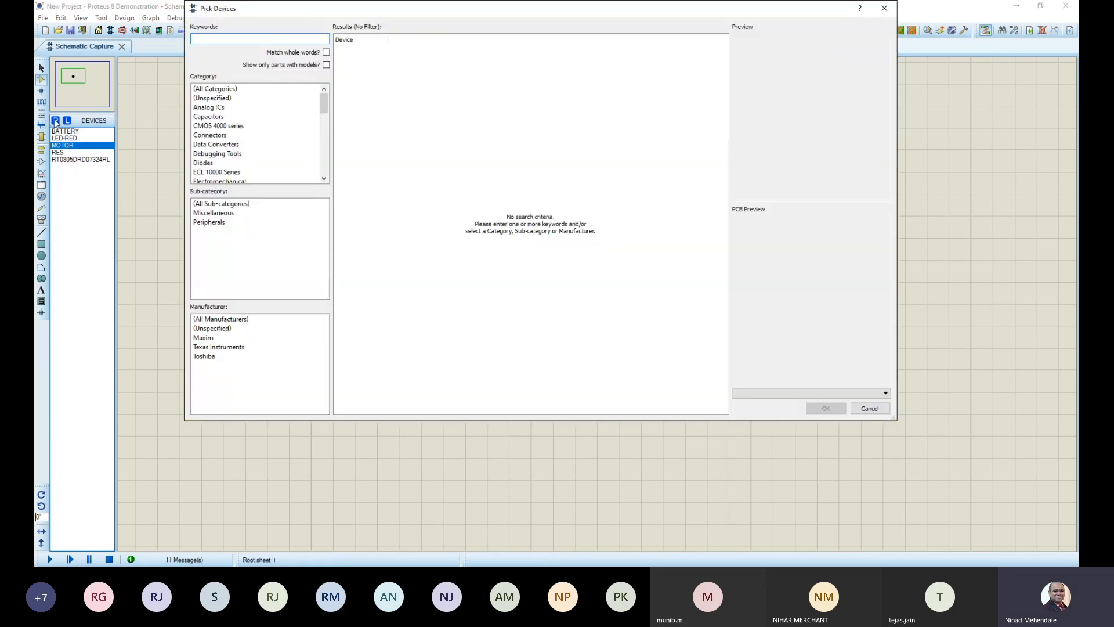
type("batt")
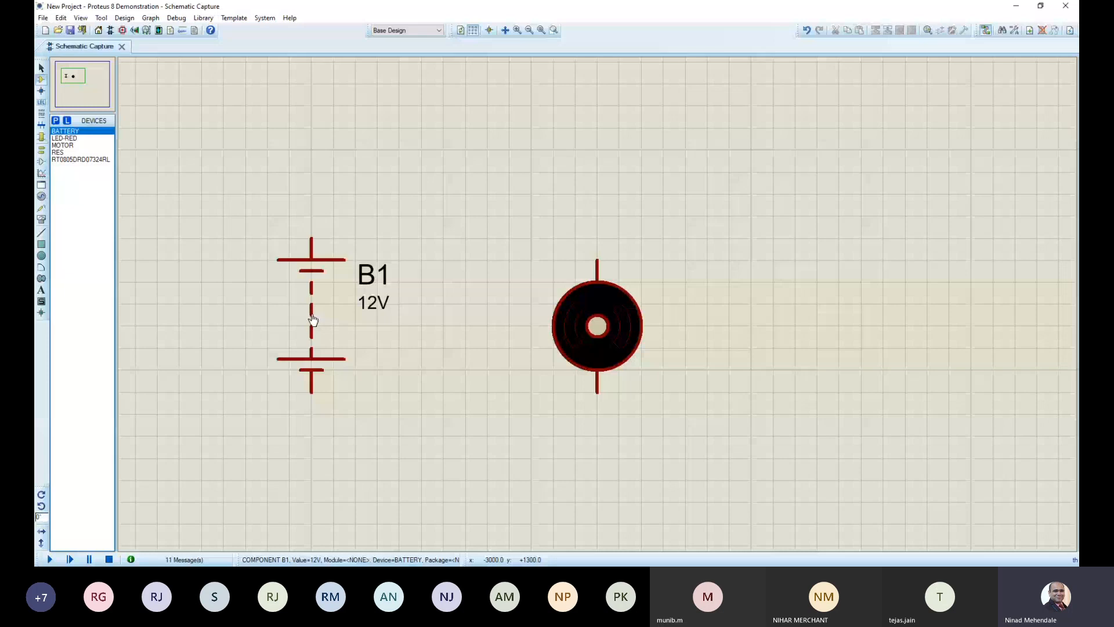
double_click(598, 325)
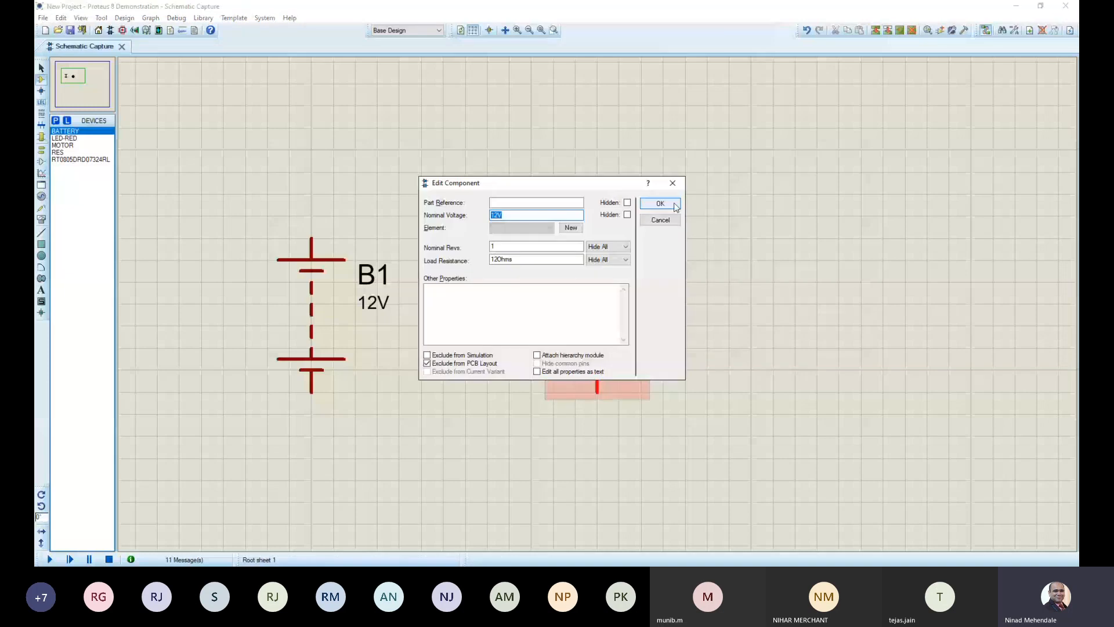
left_click(660, 203)
Wire both battery terminals directly to the matching motor terminals, and run the simulation briefly before stopping it
left_click(312, 236)
left_click(597, 262)
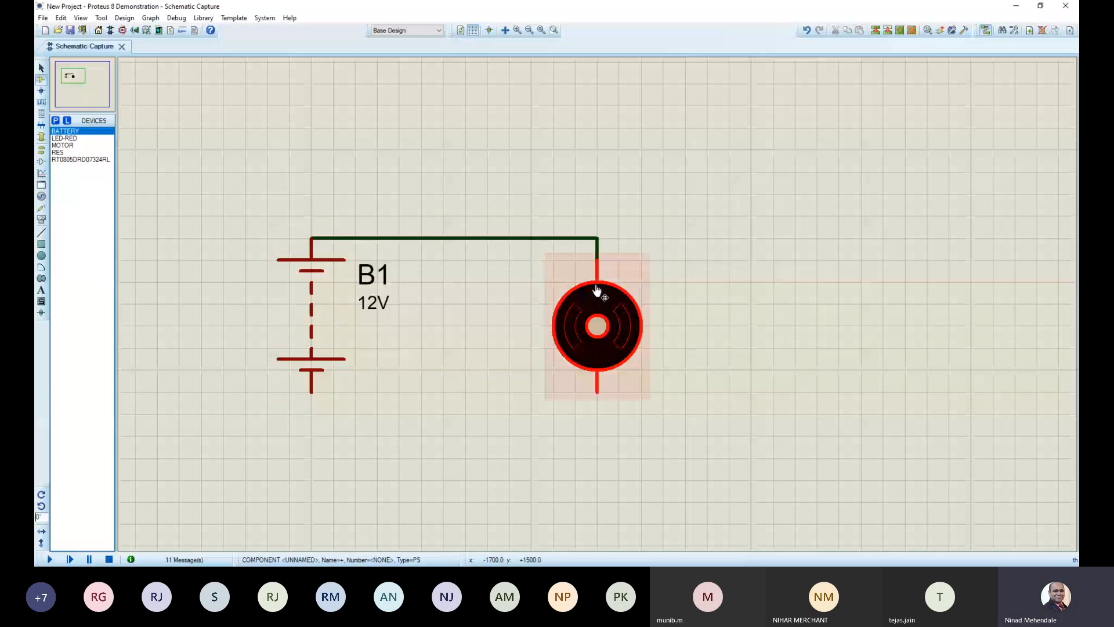
left_click(311, 392)
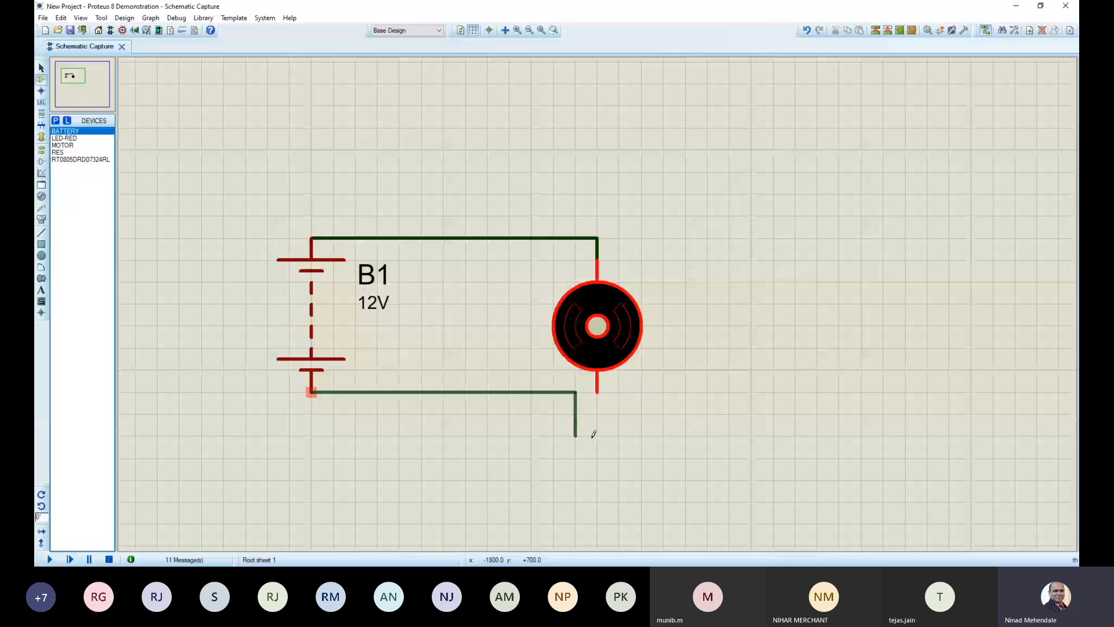
left_click(597, 392)
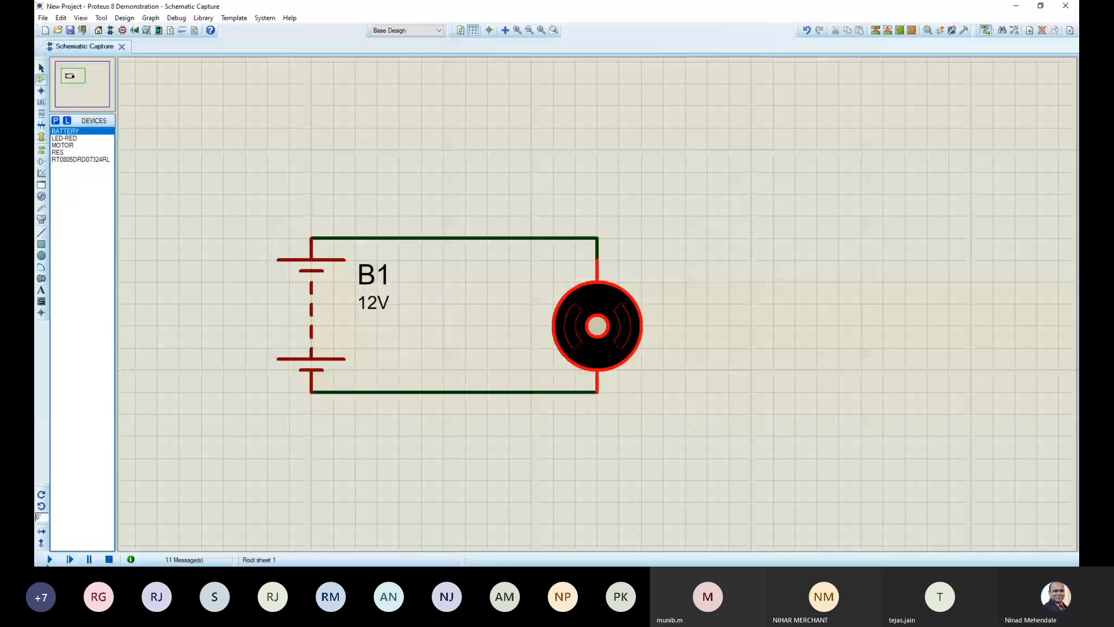
key("F12")
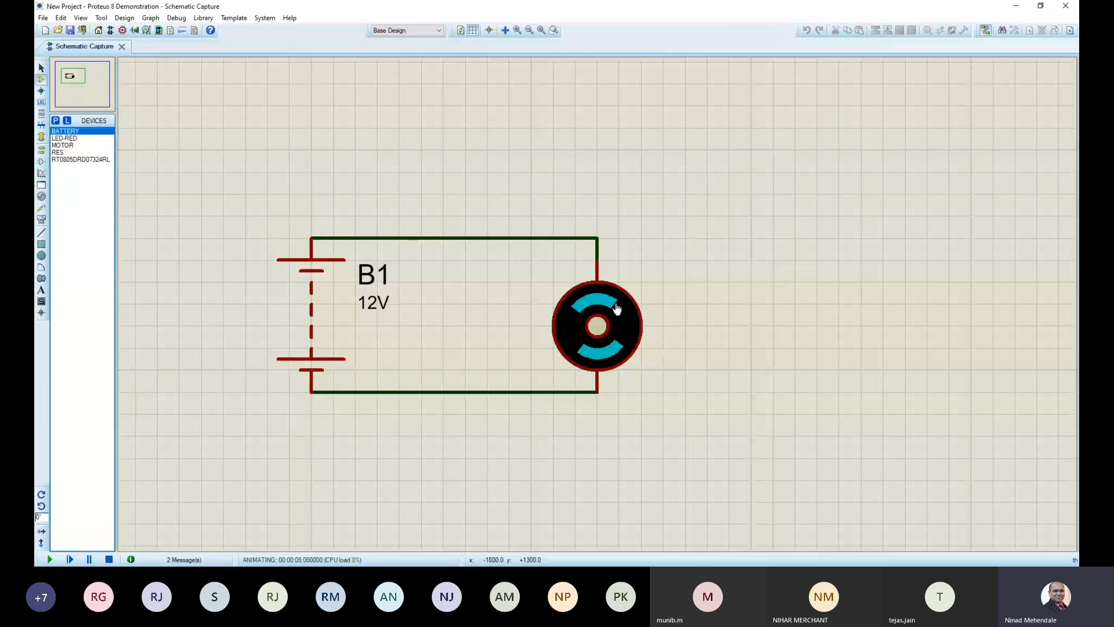
left_click(109, 559)
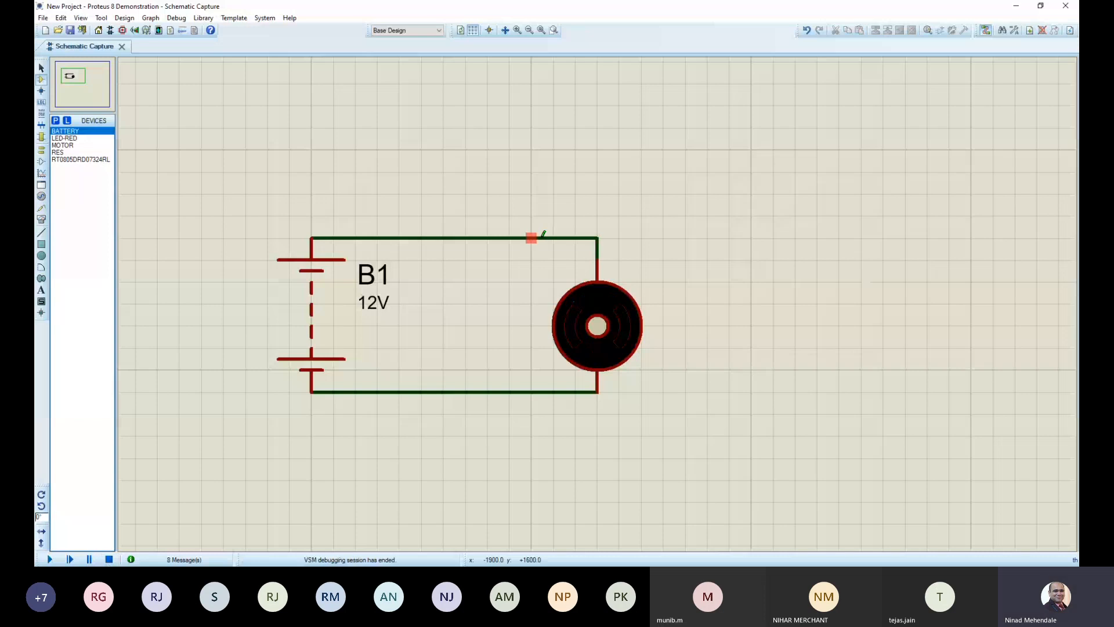
Draw a shorting wire between the upper and lower supply wires, and delete all wires between battery and motor
left_click(487, 237)
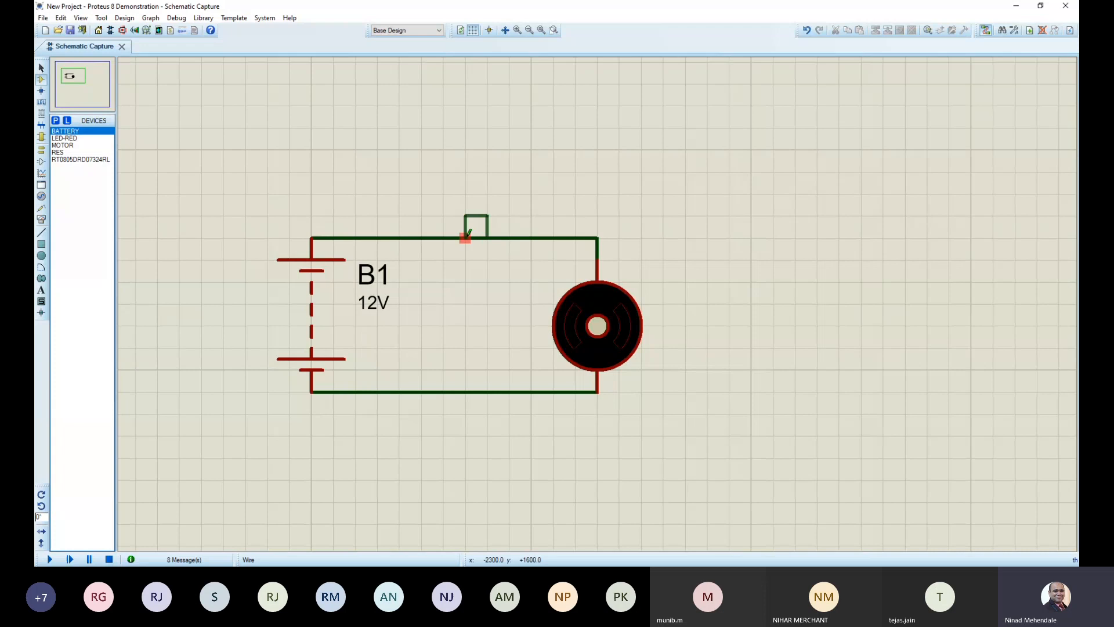
left_click(466, 391)
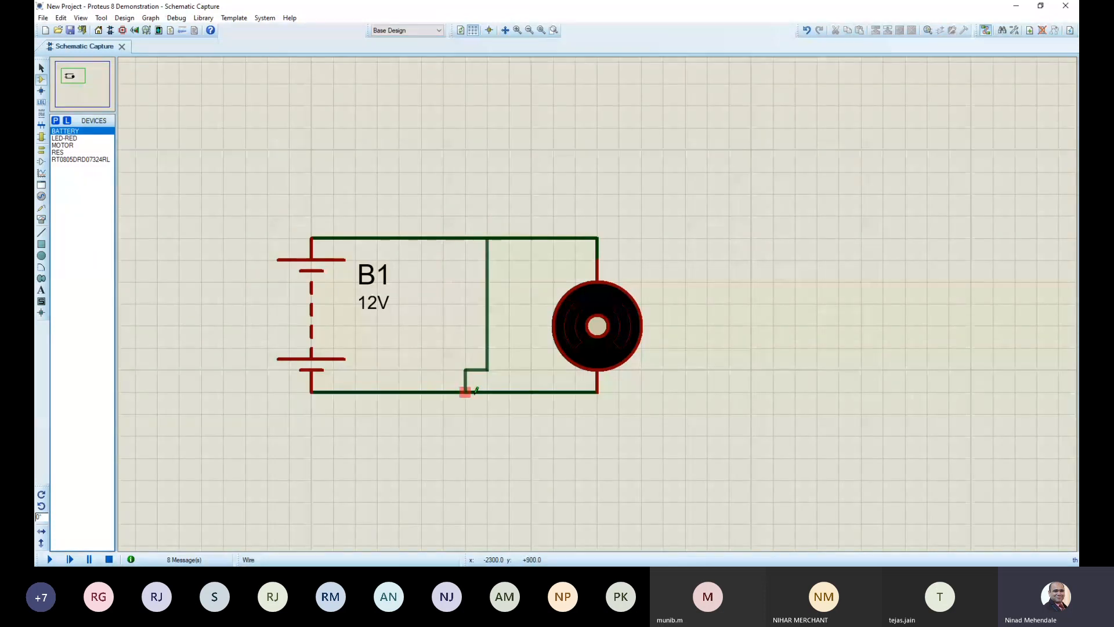
left_click(487, 272)
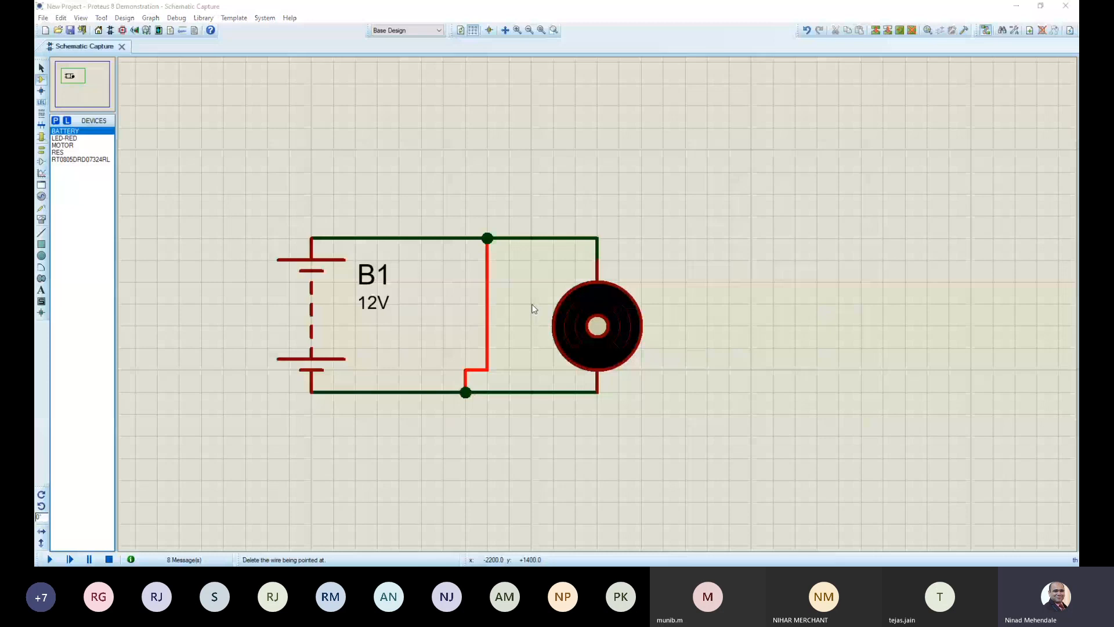
key("Delete")
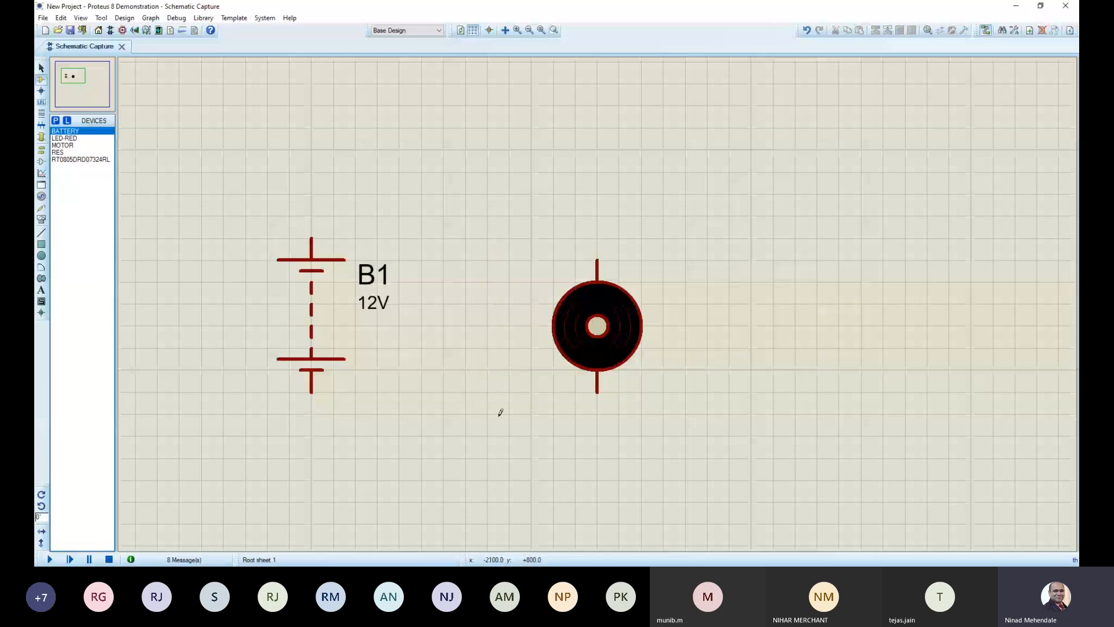
Move the motor about ten grid squares further to the right of the battery
left_click(41, 68)
left_click(311, 267)
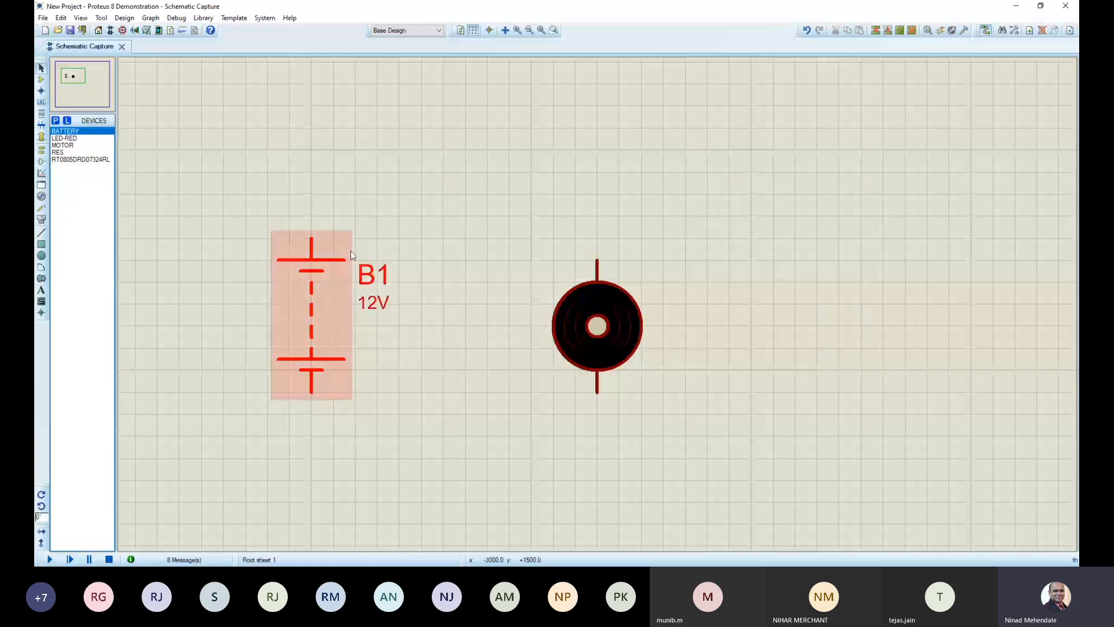
left_click(436, 233)
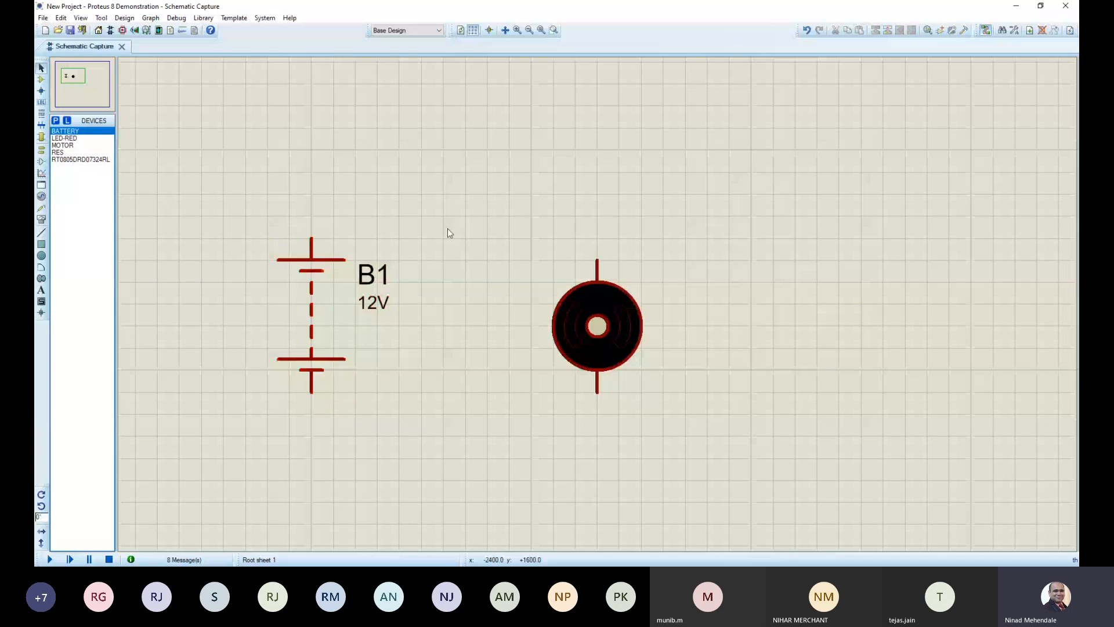
left_click(615, 325)
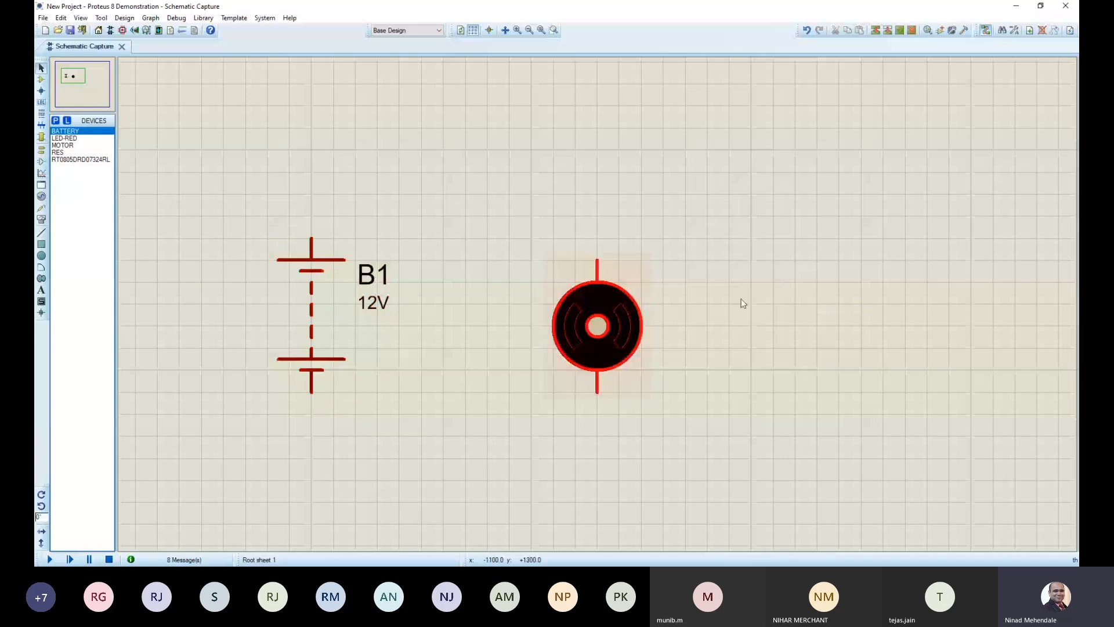
left_click_drag(617, 327, 837, 331)
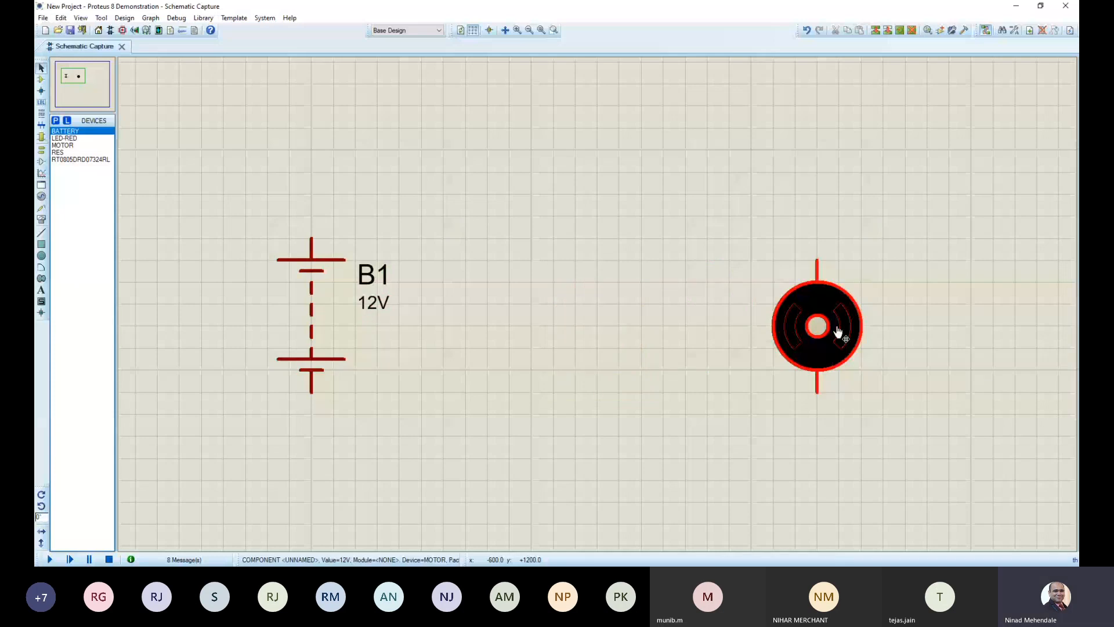
Add the interactive SPST device SWITCH and place four of them in a column between the battery and the motor
left_click(56, 121)
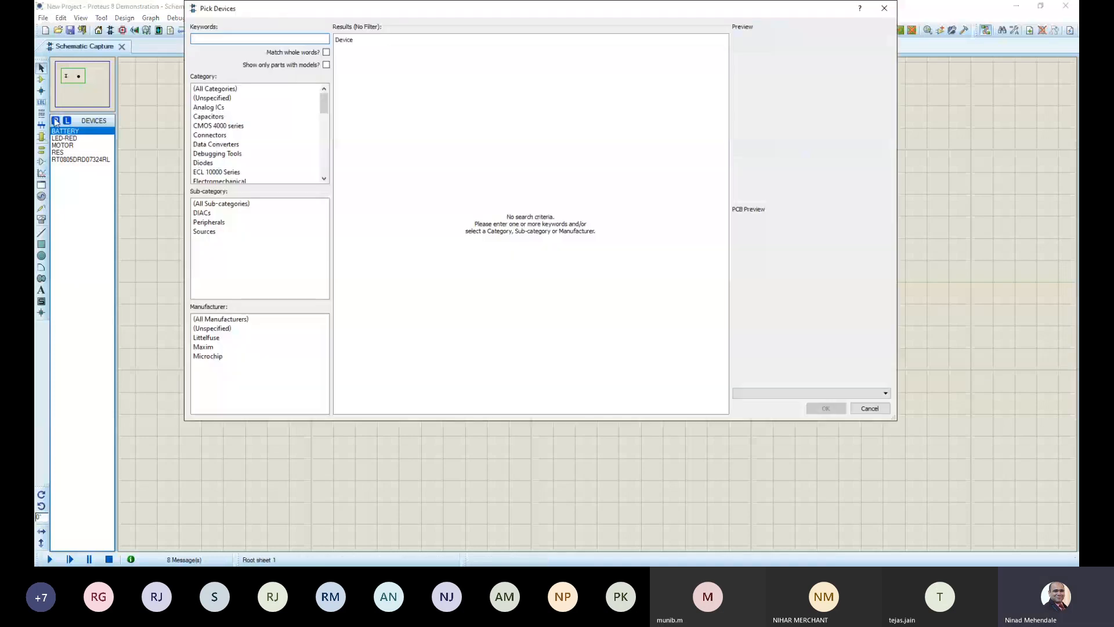
type("swi")
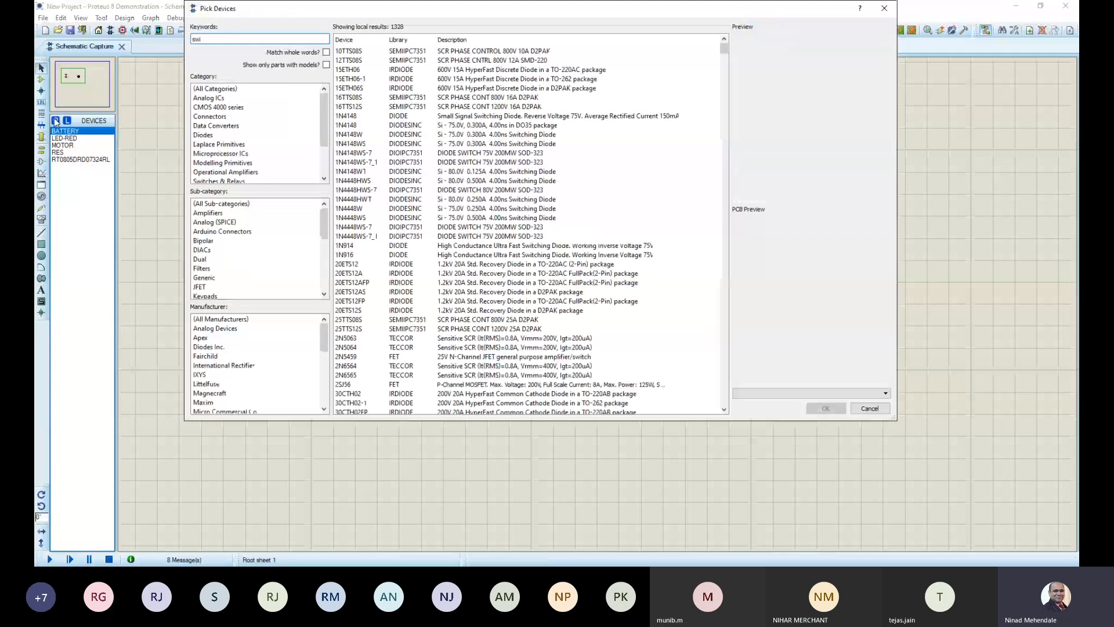
type("tch")
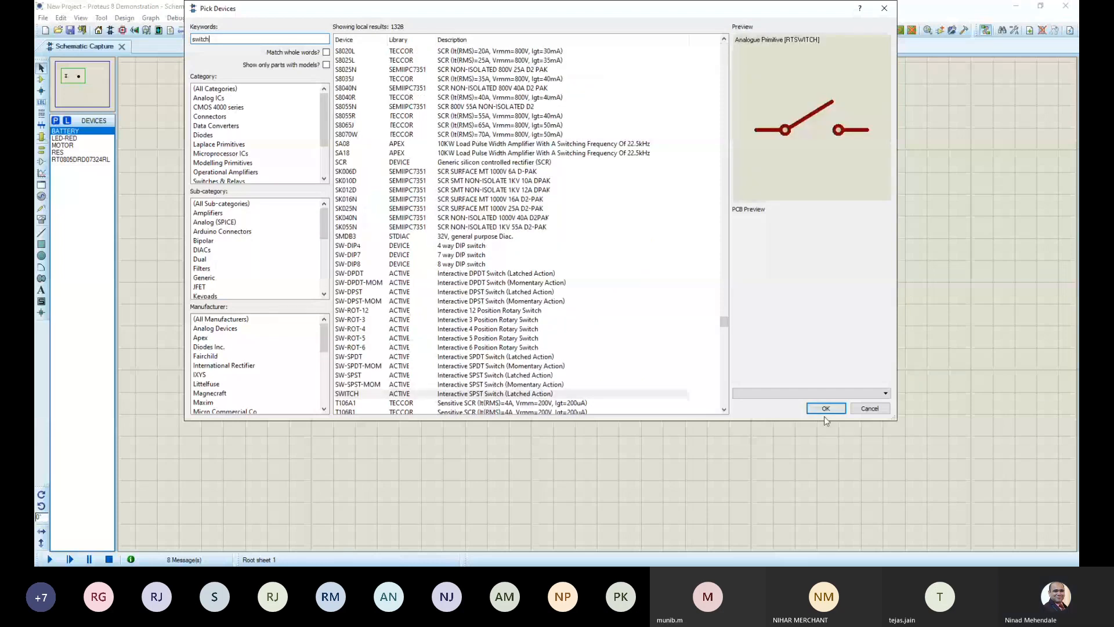
left_click(824, 413)
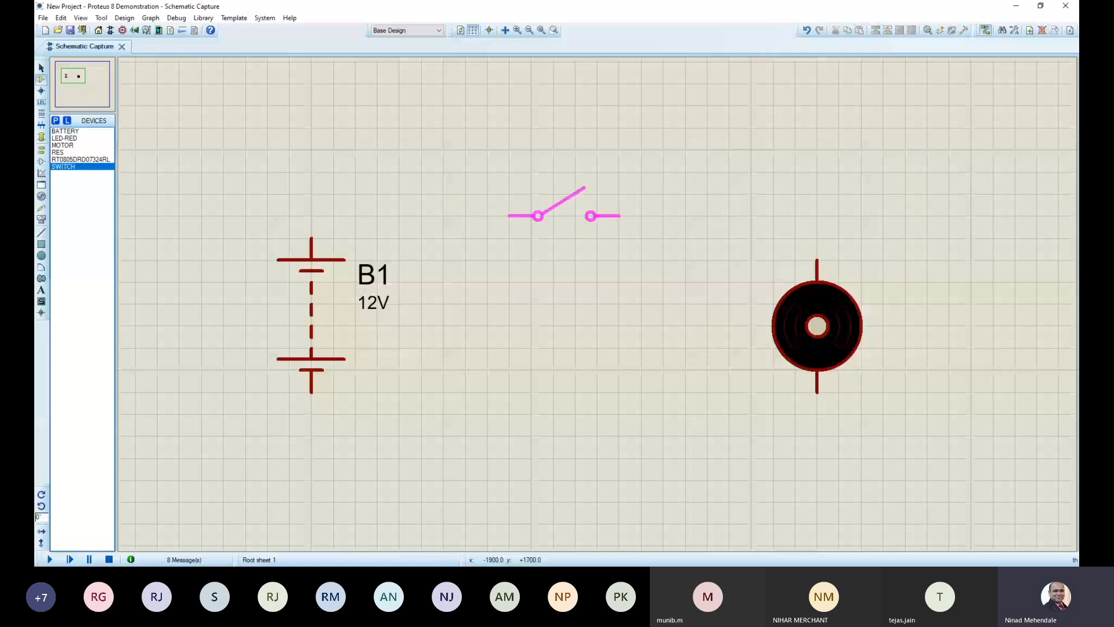
left_click(560, 210)
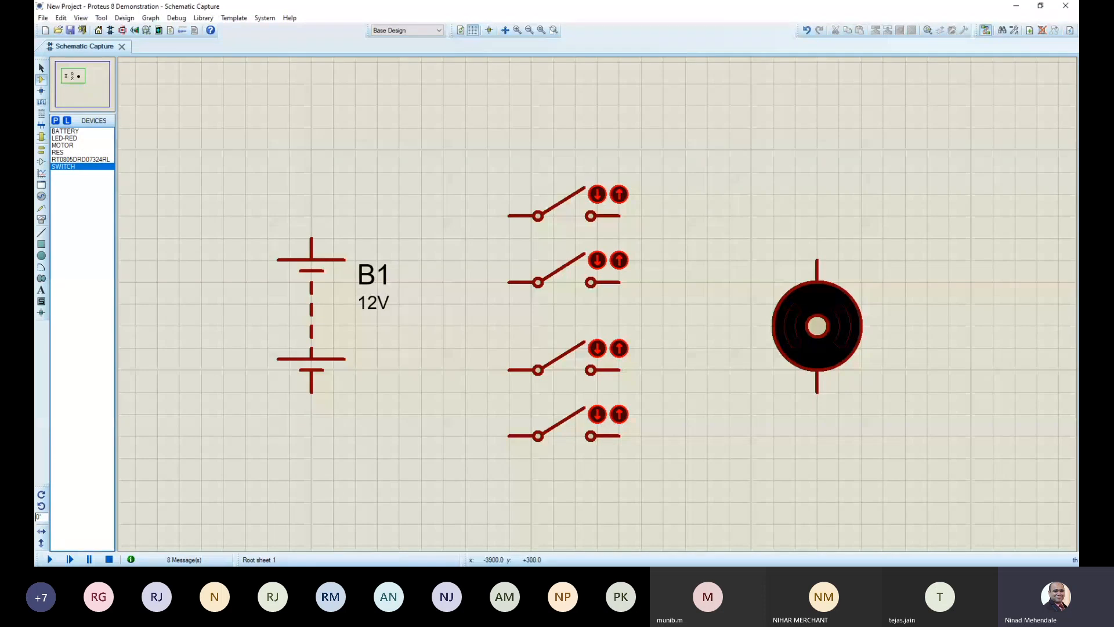
Wire the battery's upper terminal through the topmost switch to the motor's upper terminal
left_click(312, 239)
left_click(509, 216)
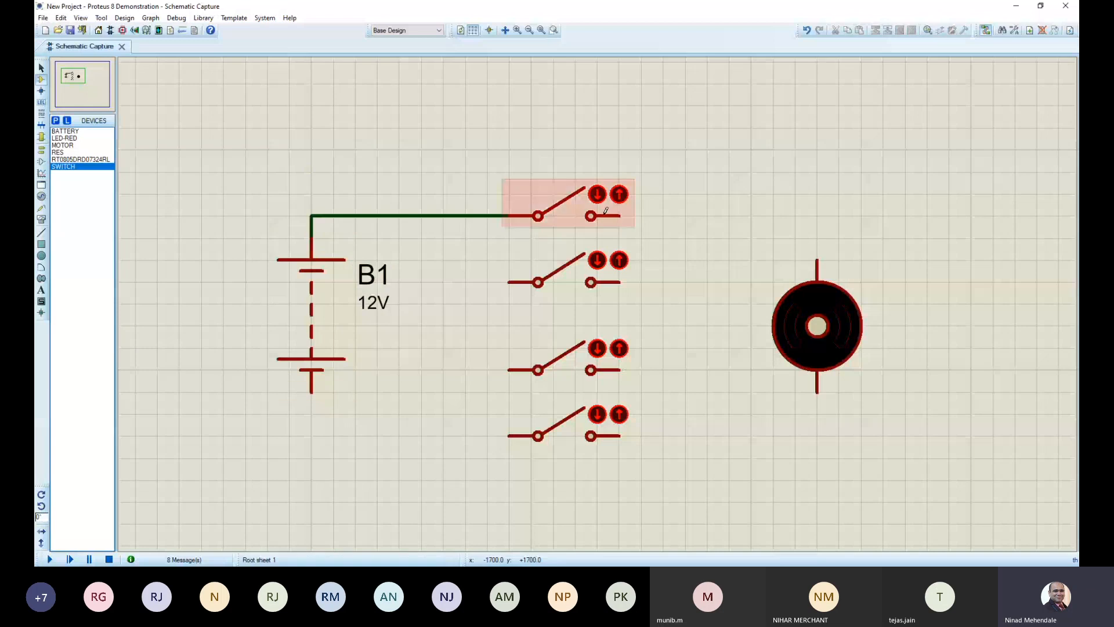
left_click(606, 212)
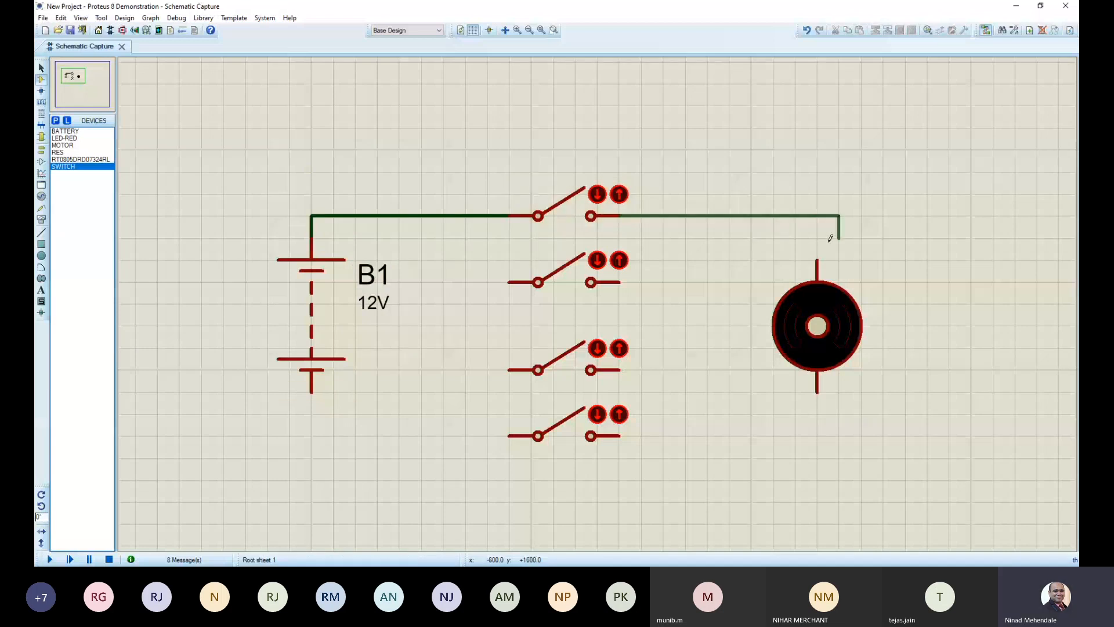
left_click(817, 261)
Wire the motor's lower terminal through the bottommost switch to the battery's lower terminal
left_click(819, 393)
left_click(621, 435)
left_click(497, 431)
left_click(309, 391)
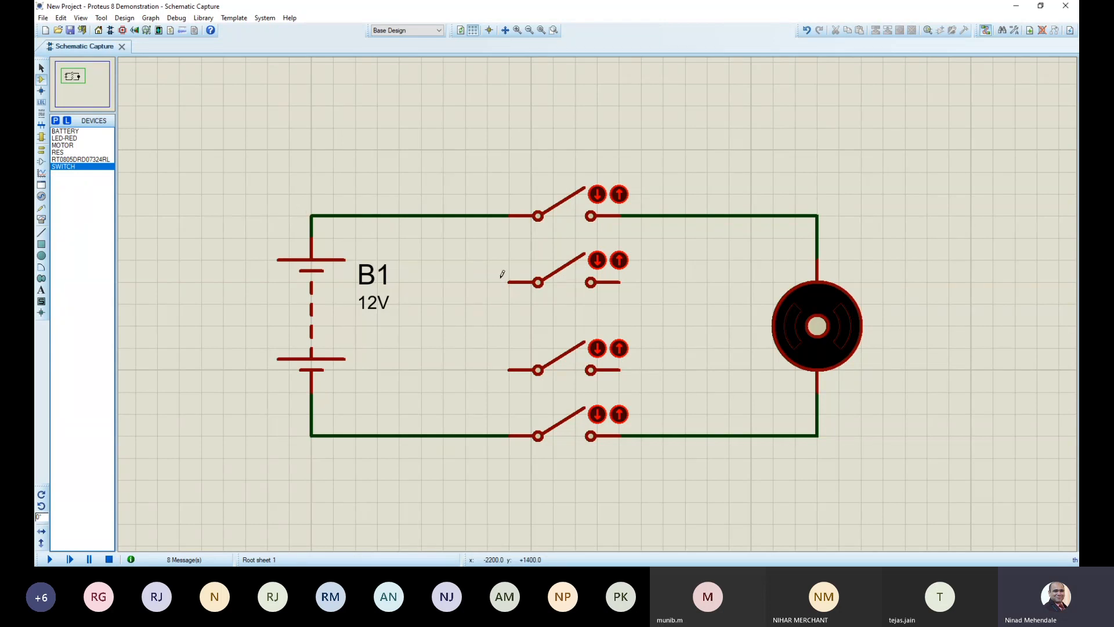
Wire the second switch from the top between the battery's upper terminal and the motor's lower terminal
left_click(509, 282)
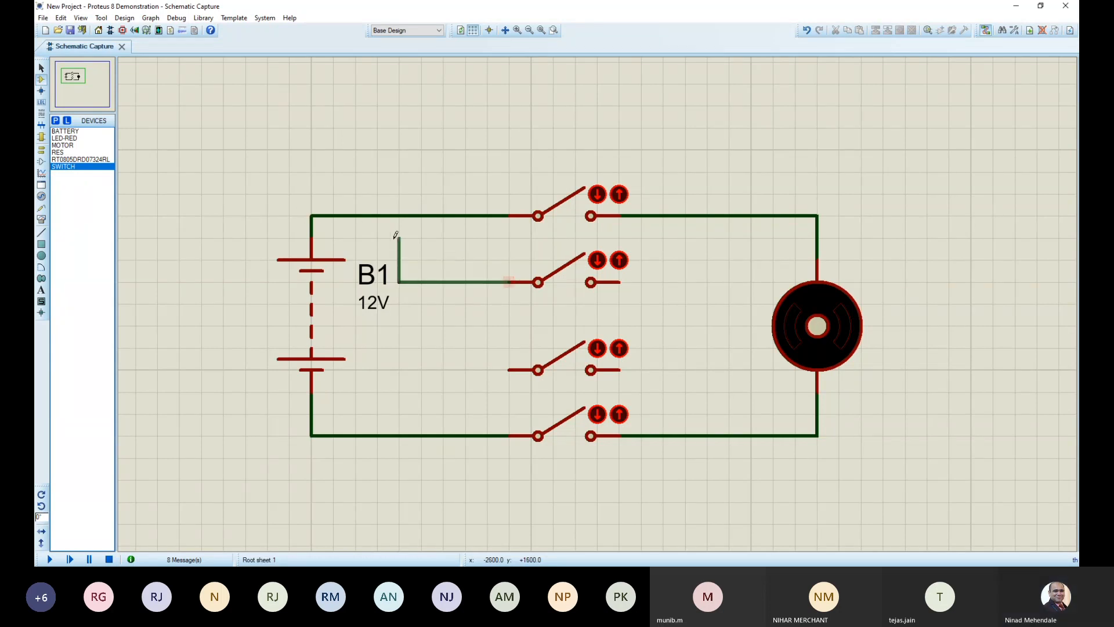
left_click(312, 238)
left_click(619, 282)
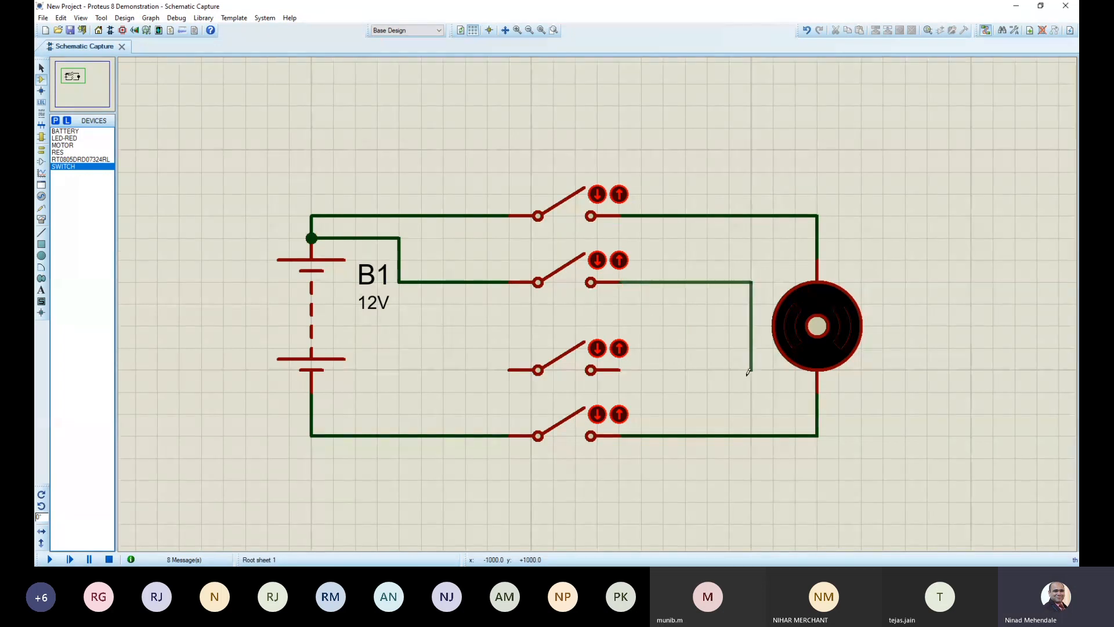
left_click(816, 393)
Wire the third switch from the top between the motor's upper terminal and the battery's lower terminal
left_click(620, 369)
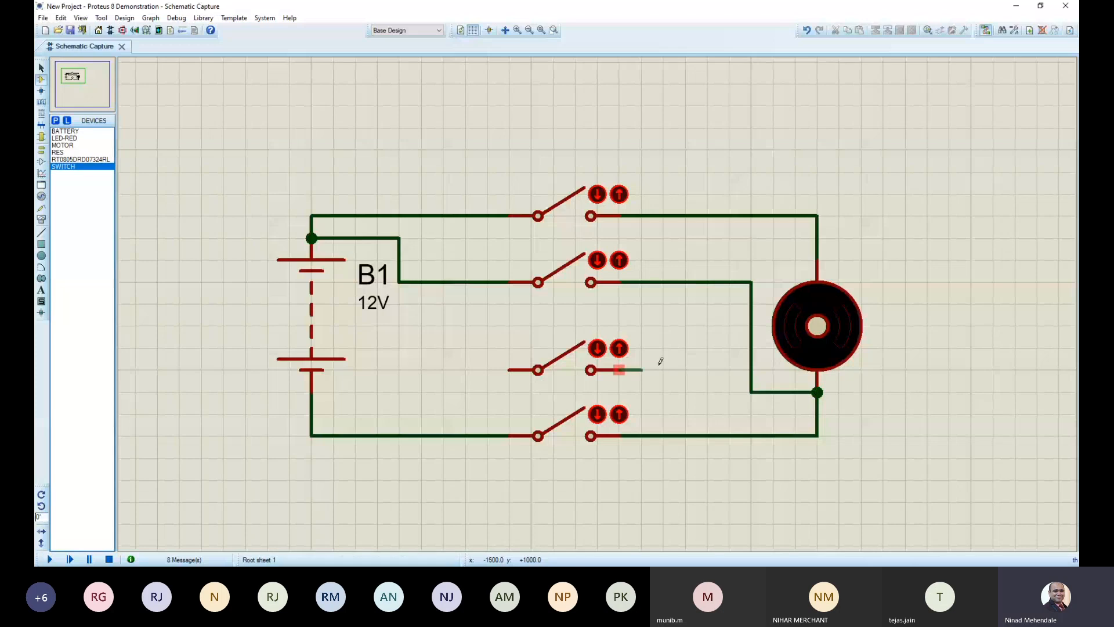
left_click(817, 258)
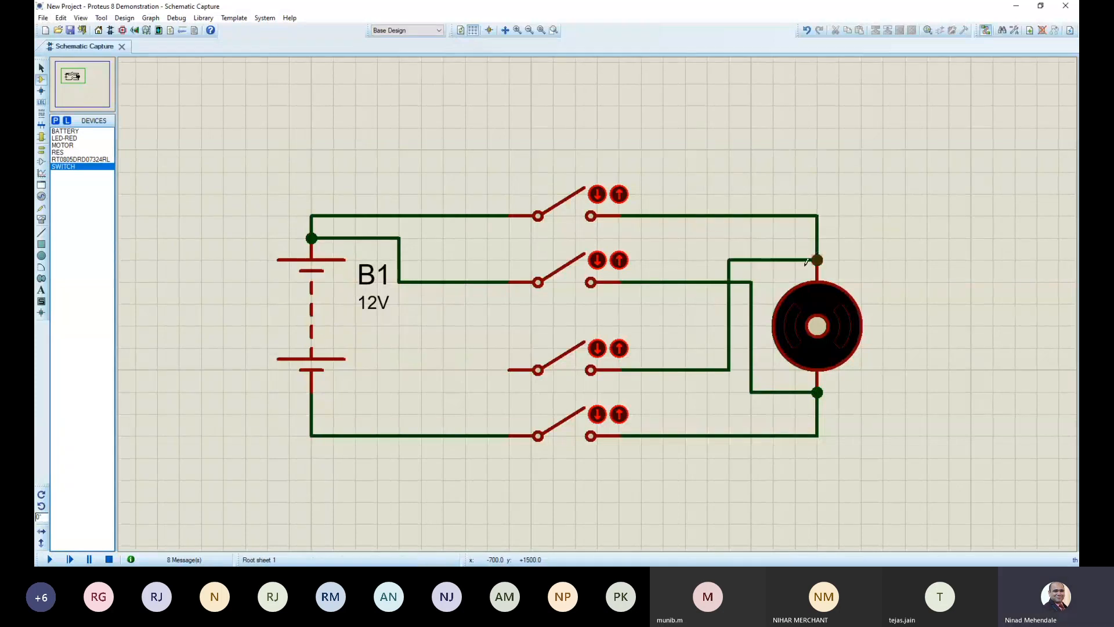
left_click(513, 369)
left_click(315, 393)
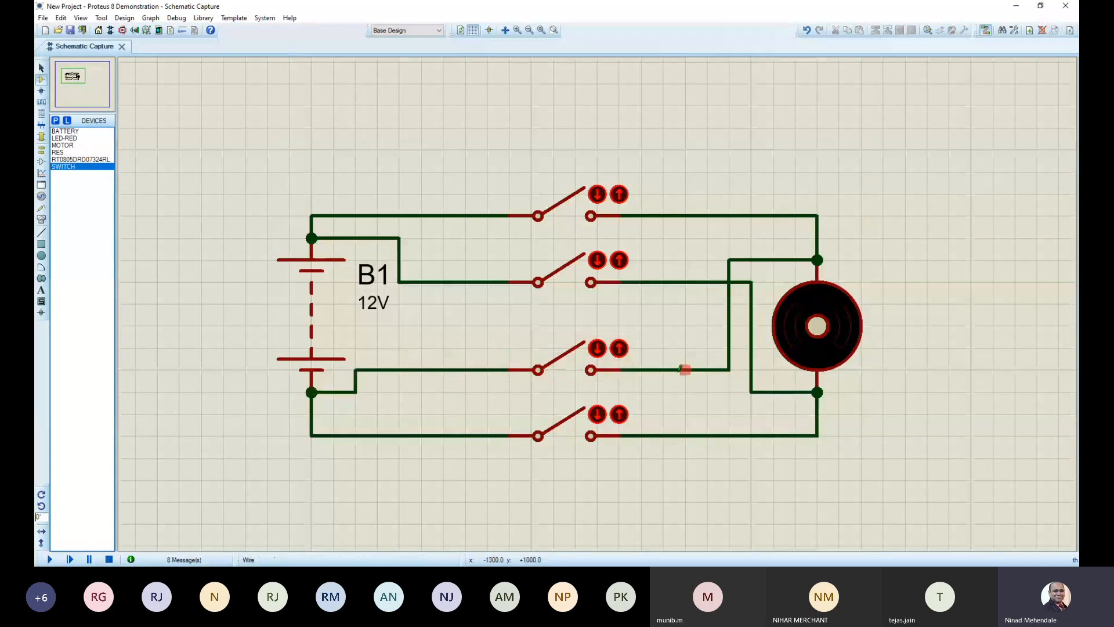
Start the simulation and close the topmost and bottommost switches to drive the motor in one direction
left_click(49, 559)
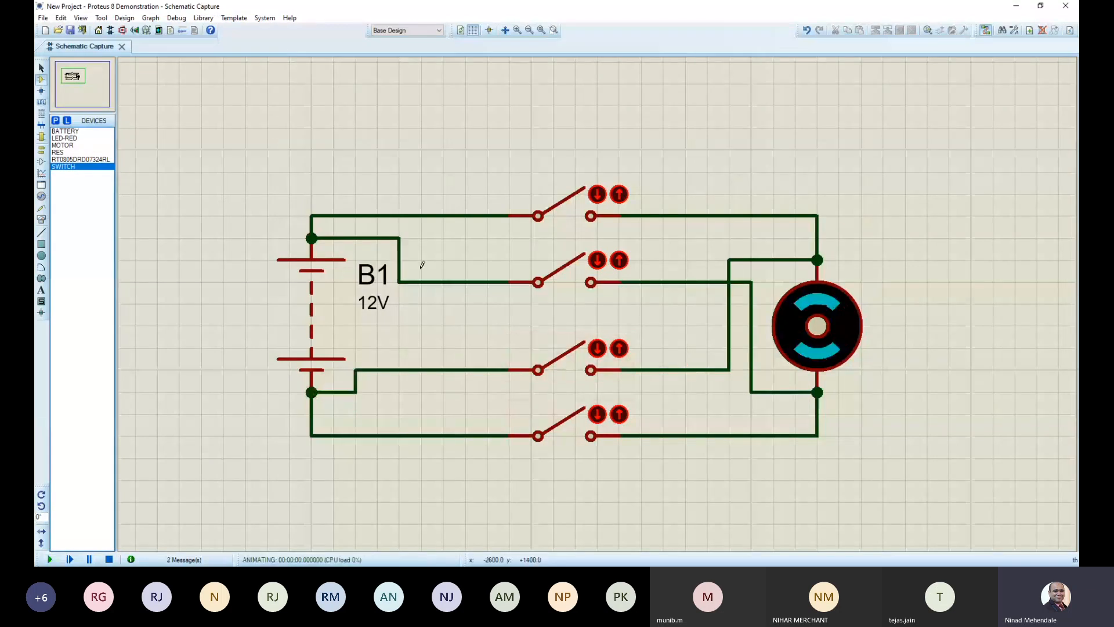
left_click(572, 210)
left_click(568, 429)
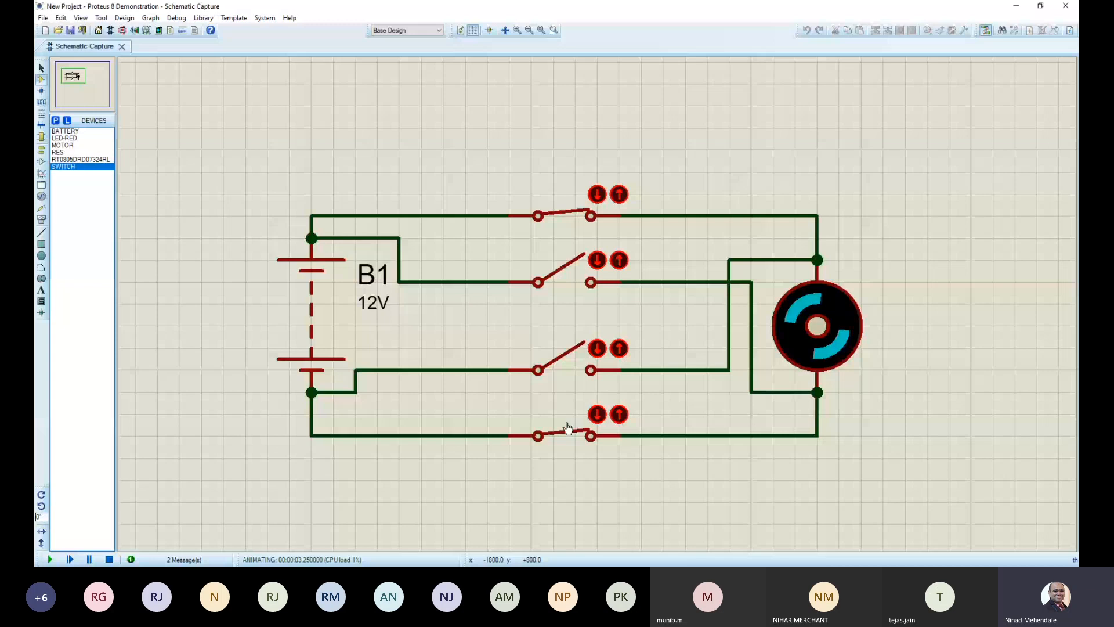
Open the bottommost and topmost switches and close the two middle switches to drive the motor in reverse
left_click(568, 430)
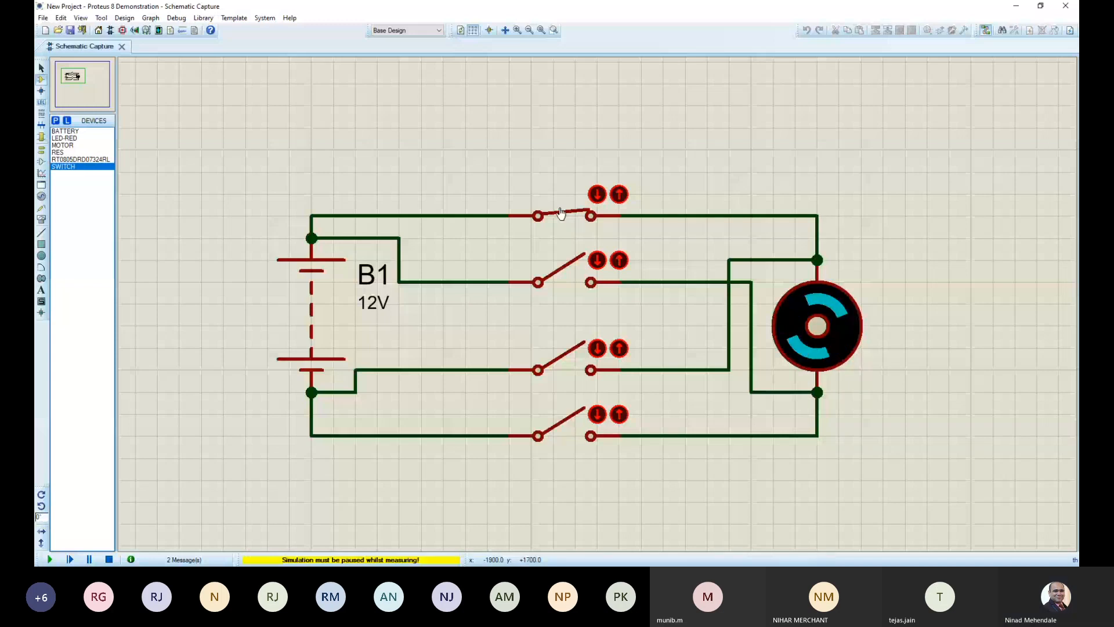
left_click(571, 210)
left_click(576, 282)
left_click(570, 378)
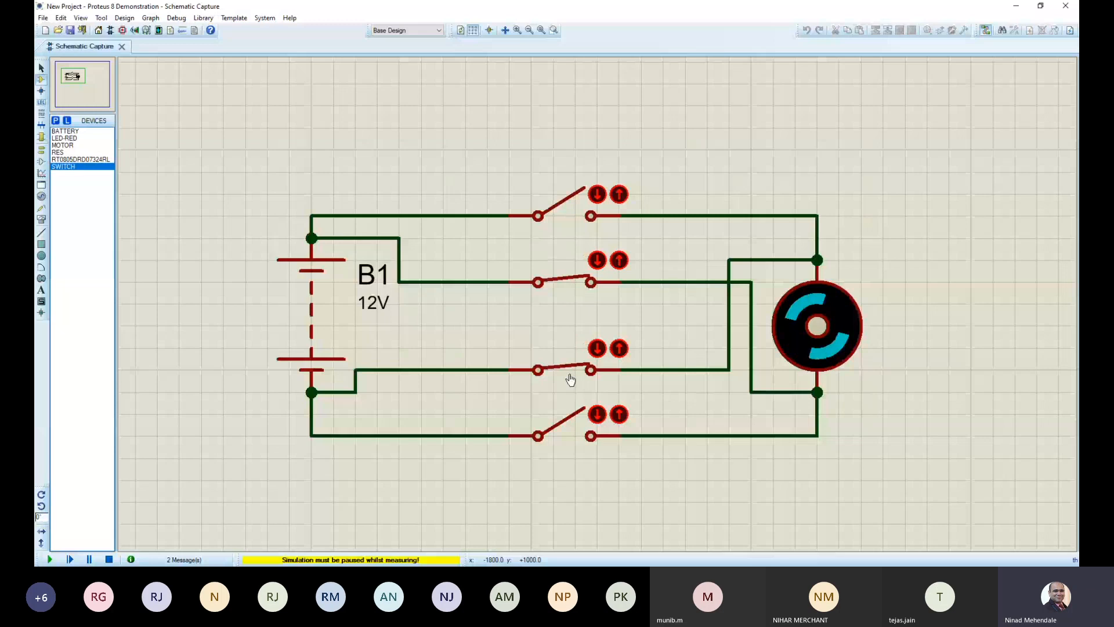
Open both middle switches while the simulation runs, leaving the motor disconnected from the battery
left_click(570, 374)
left_click(569, 286)
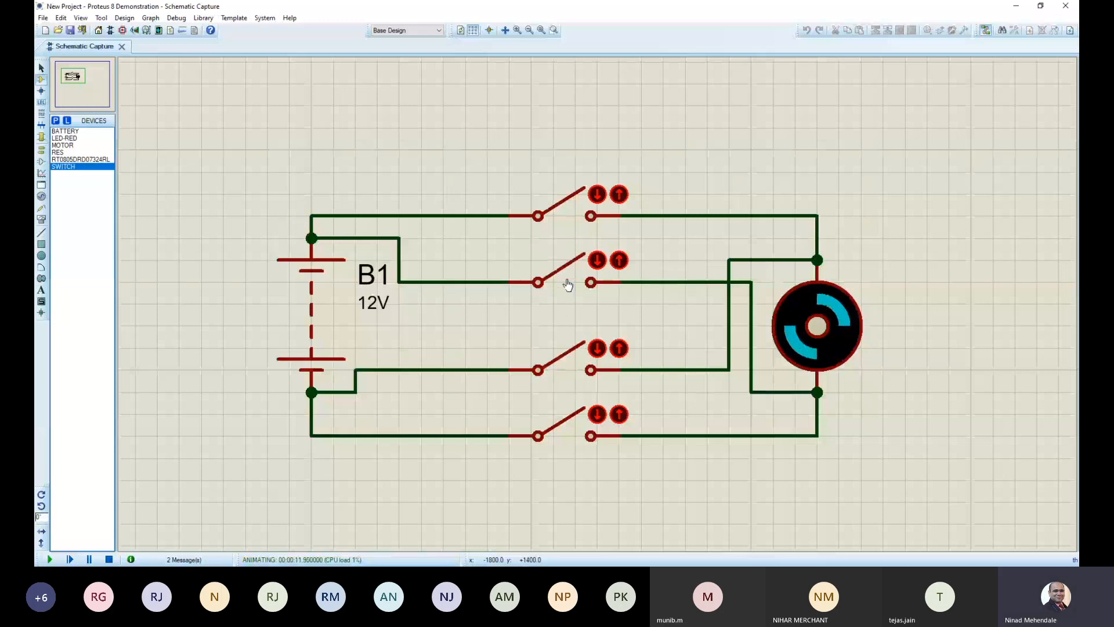
left_click(568, 284)
left_click(567, 284)
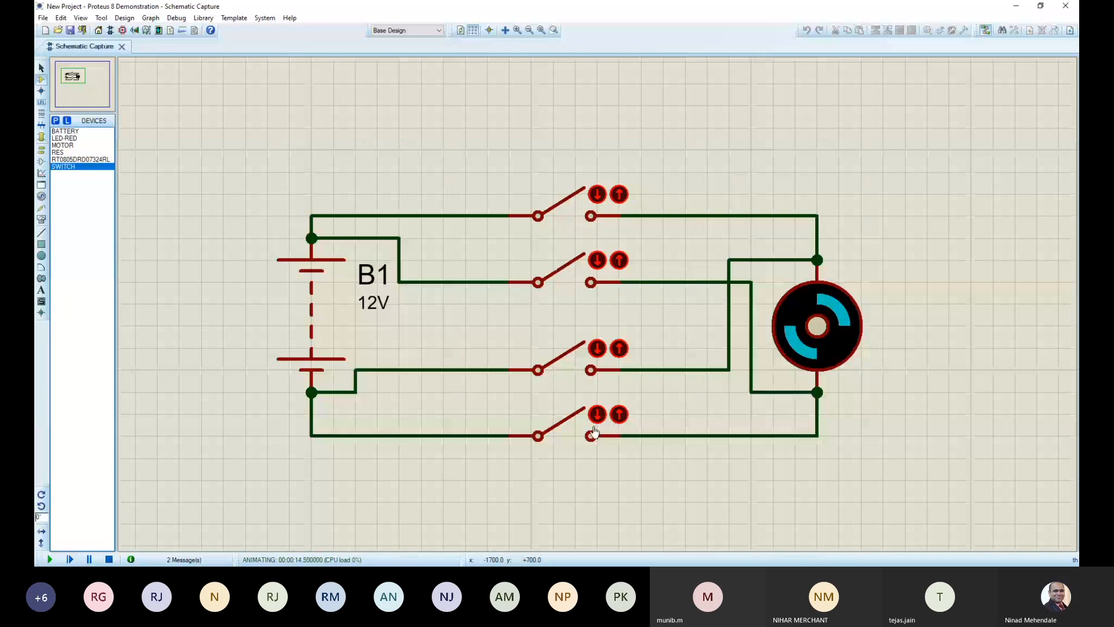